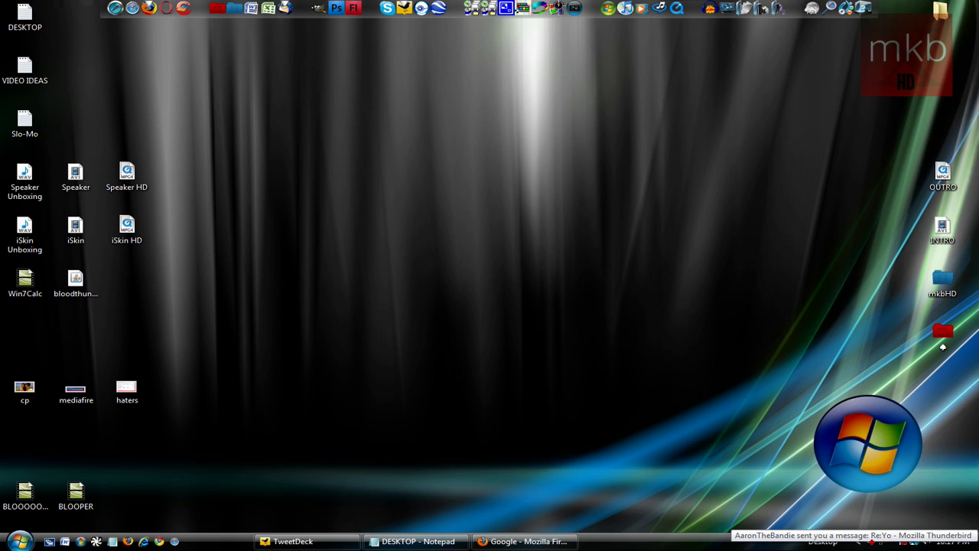
Open the new message, then hide Thunderbird and bring Firefox with Google forward.
{"action": "left_click", "coordinate": [849, 534]}
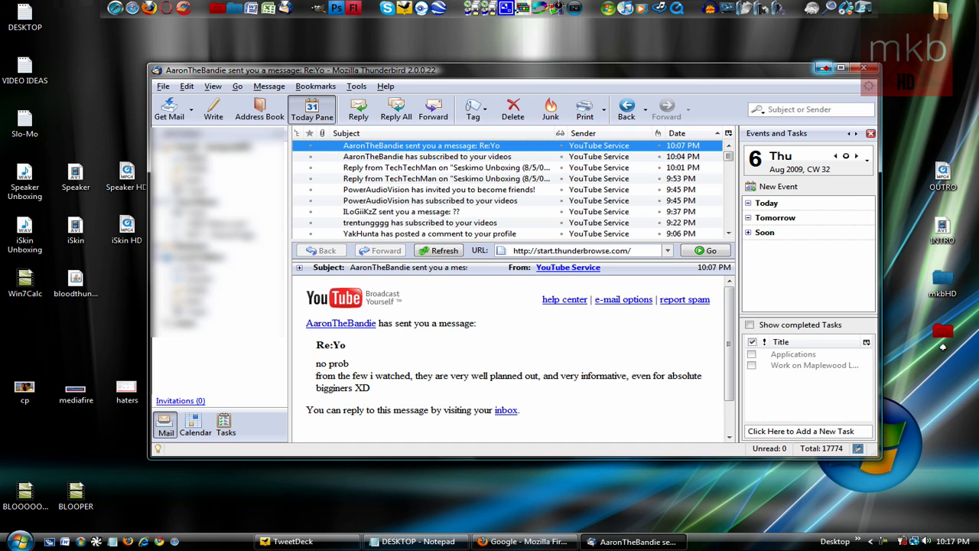
{"action": "left_click", "coordinate": [823, 67]}
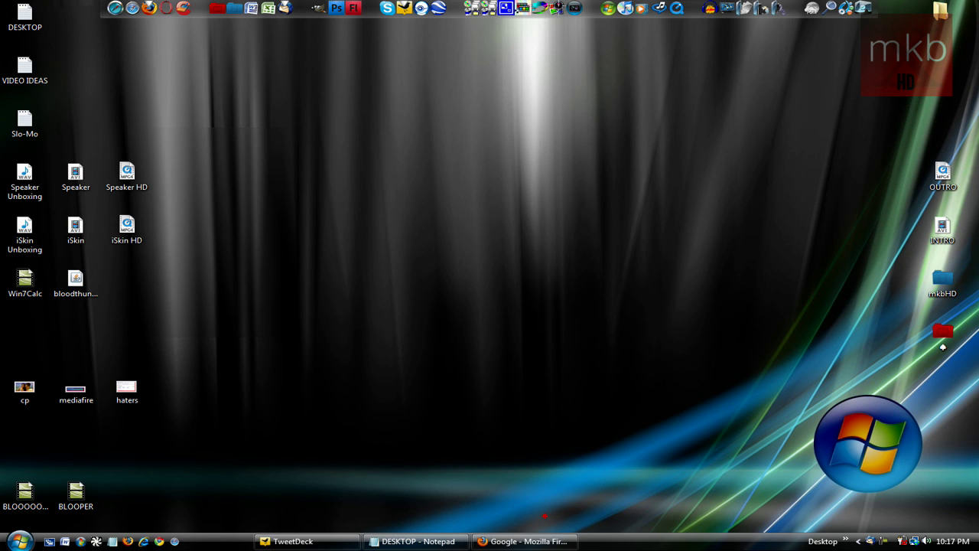
{"action": "left_click", "coordinate": [536, 540]}
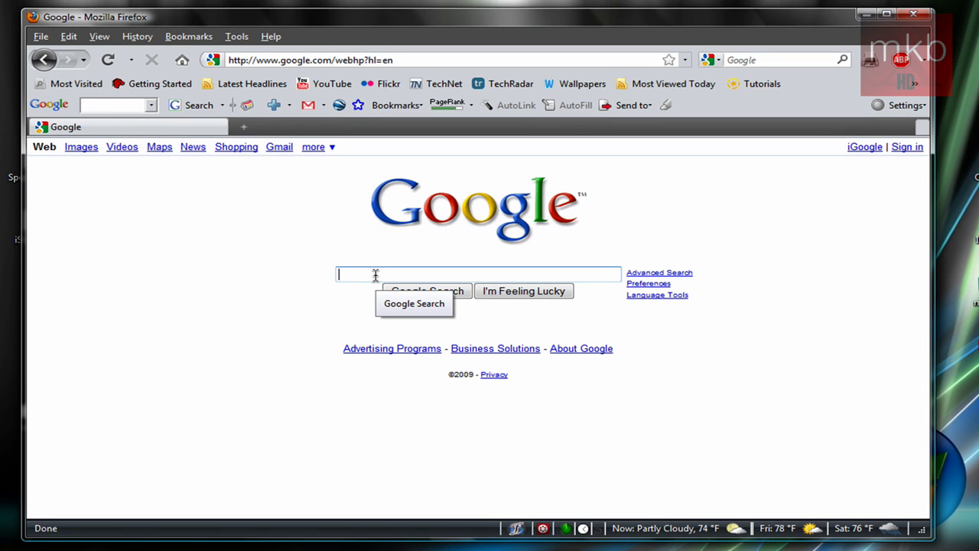
Search Google for 'thunderbird themes' and open the 'Browse all Themes :: Thunderbird Add-ons' result.
{"action": "left_click", "coordinate": [374, 275]}
{"action": "type", "text": "mo"}
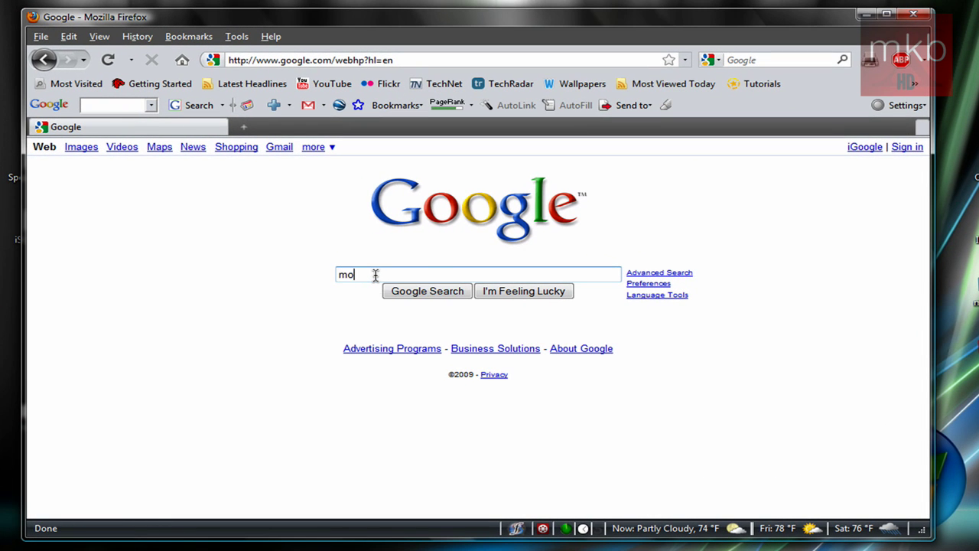
{"action": "key", "text": "BackSpace"}
{"action": "key", "text": "BackSpace"}
{"action": "type", "text": "thunderbird thems"}
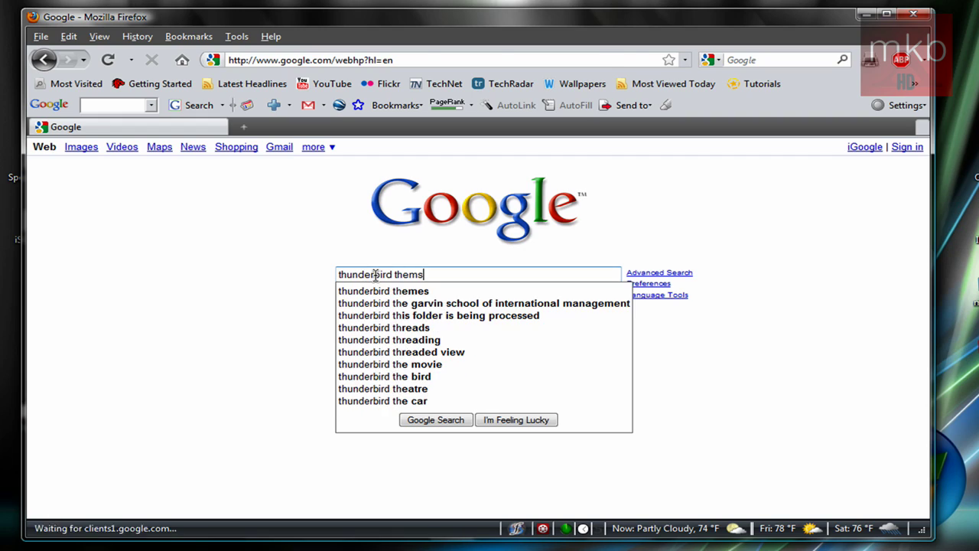
{"action": "key", "text": "Return"}
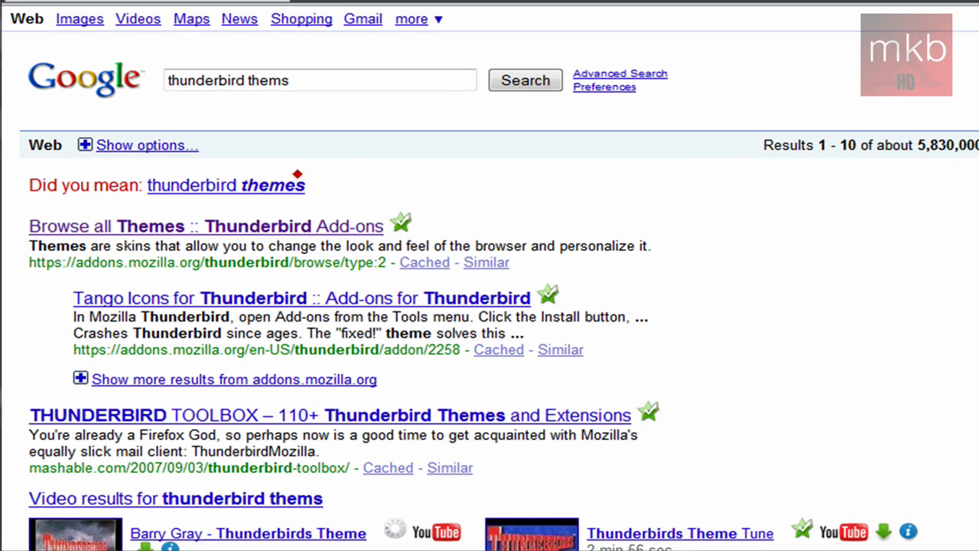
{"action": "left_click", "coordinate": [215, 250]}
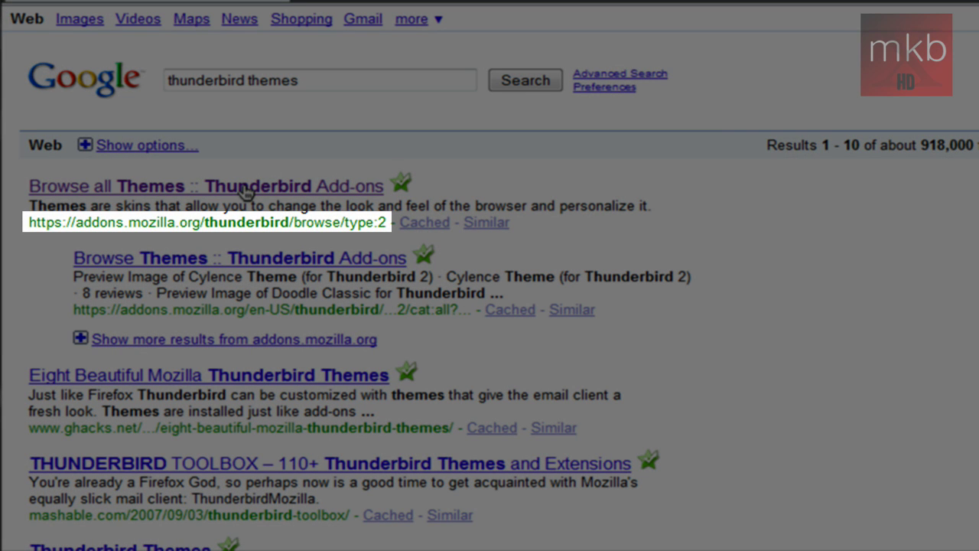
{"action": "left_click", "coordinate": [245, 191]}
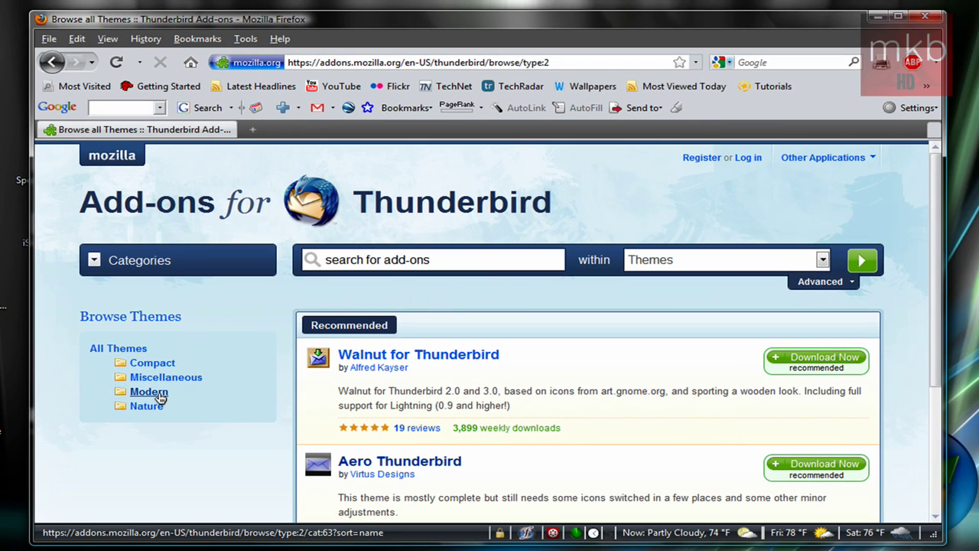
Open the Aero Thunderbird 1.0.3 theme page and scroll through its details.
{"action": "scroll", "coordinate": [476, 301], "scroll_direction": "down", "scroll_amount": 2}
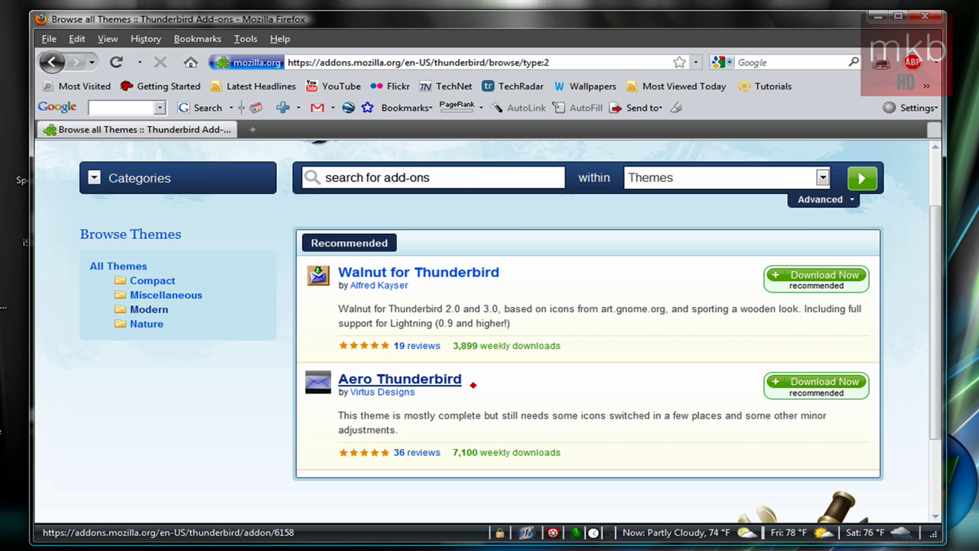
{"action": "left_click", "coordinate": [418, 386]}
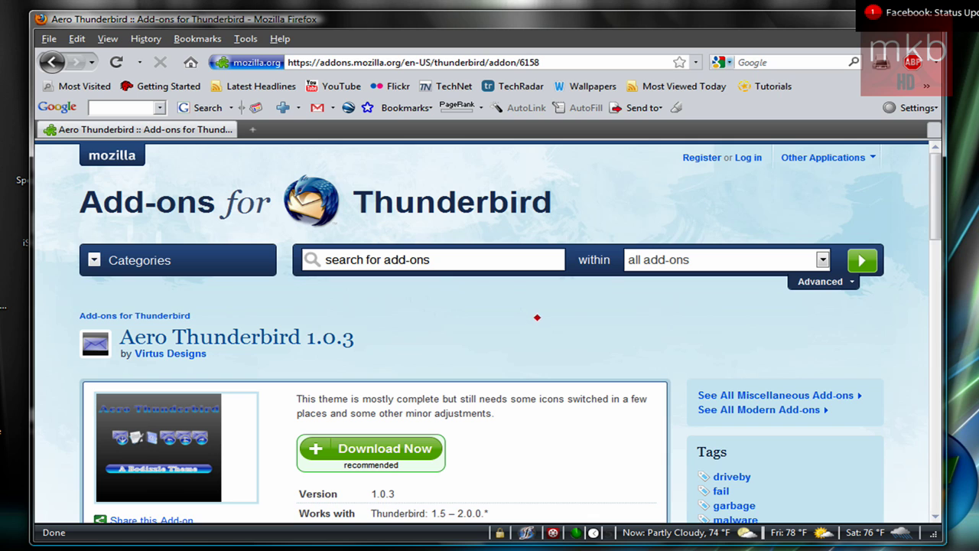
{"action": "scroll", "coordinate": [627, 291], "scroll_direction": "down", "scroll_amount": 3}
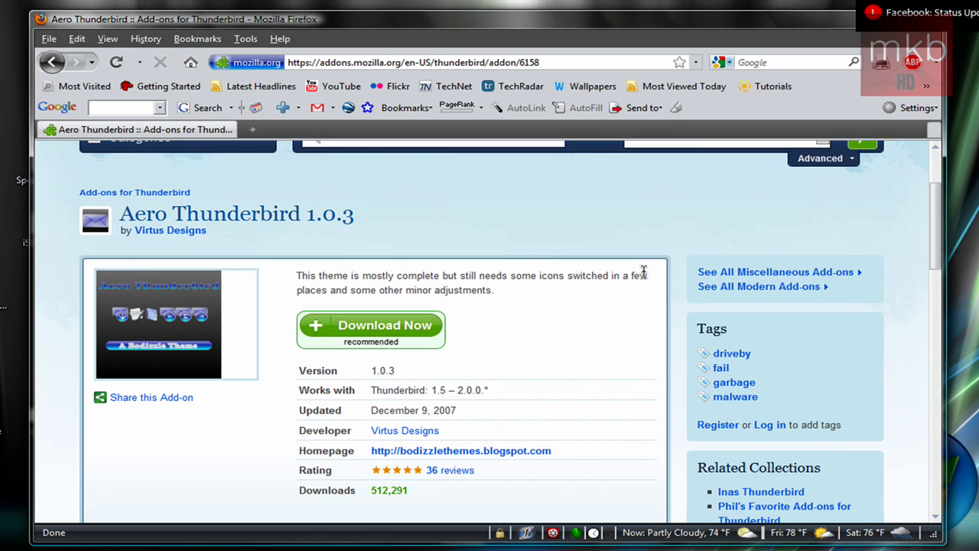
{"action": "scroll", "coordinate": [643, 271], "scroll_direction": "down", "scroll_amount": 2}
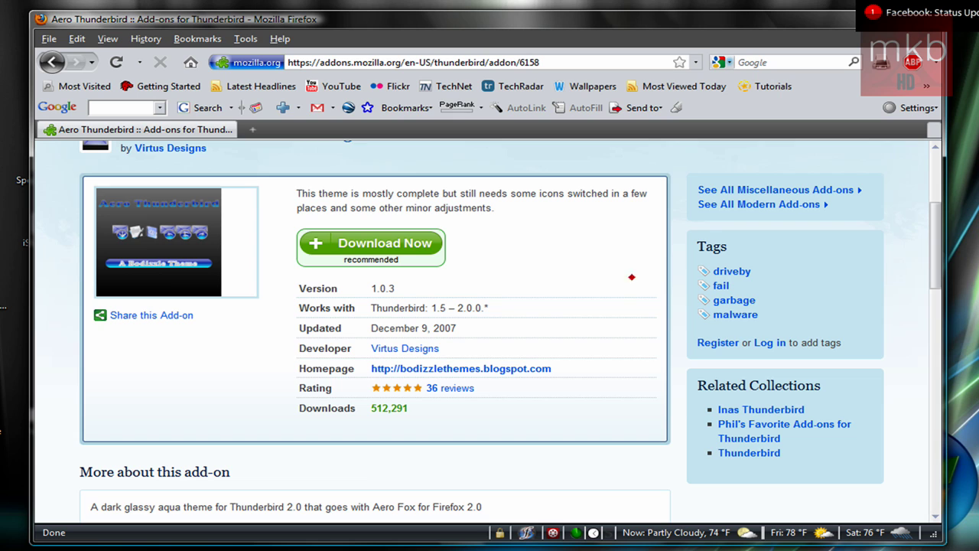
Delete the old bloodthunder-1.0.1-tb file from the desktop to the Recycle Bin.
{"action": "right_click", "coordinate": [4, 286]}
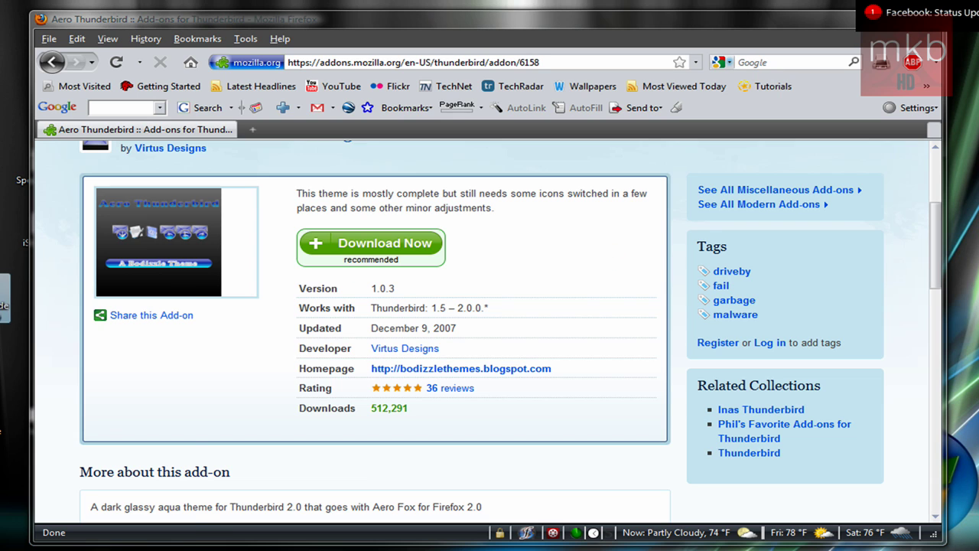
{"action": "left_click", "coordinate": [17, 528]}
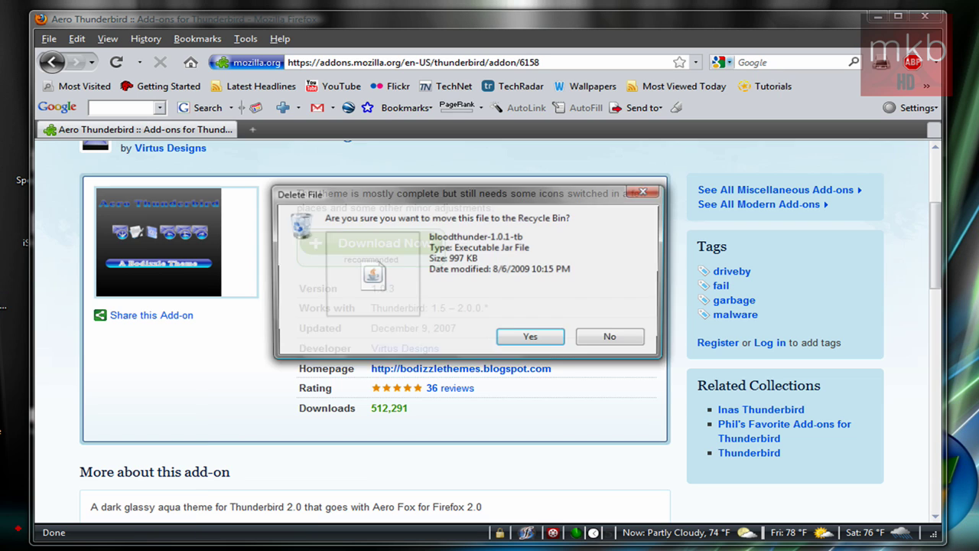
{"action": "key", "text": "Return"}
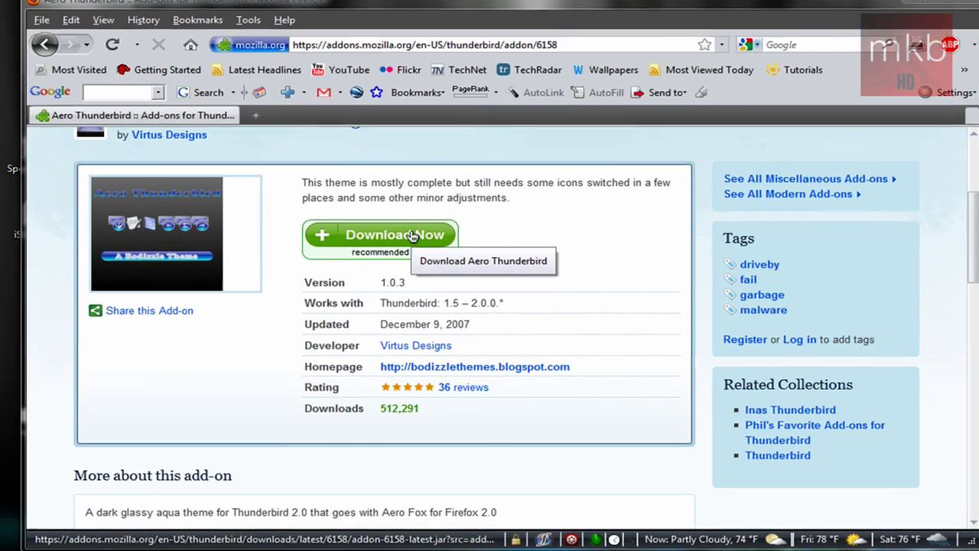
Download aero_thunderbird-1.0.3-tb.jar, choosing Save File rather than opening it.
{"action": "left_click", "coordinate": [402, 244]}
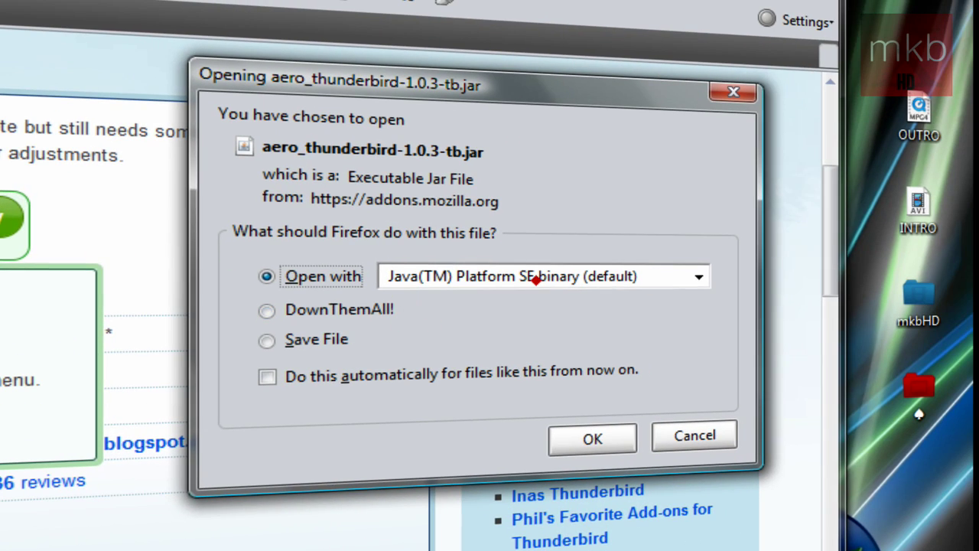
{"action": "left_click", "coordinate": [270, 339]}
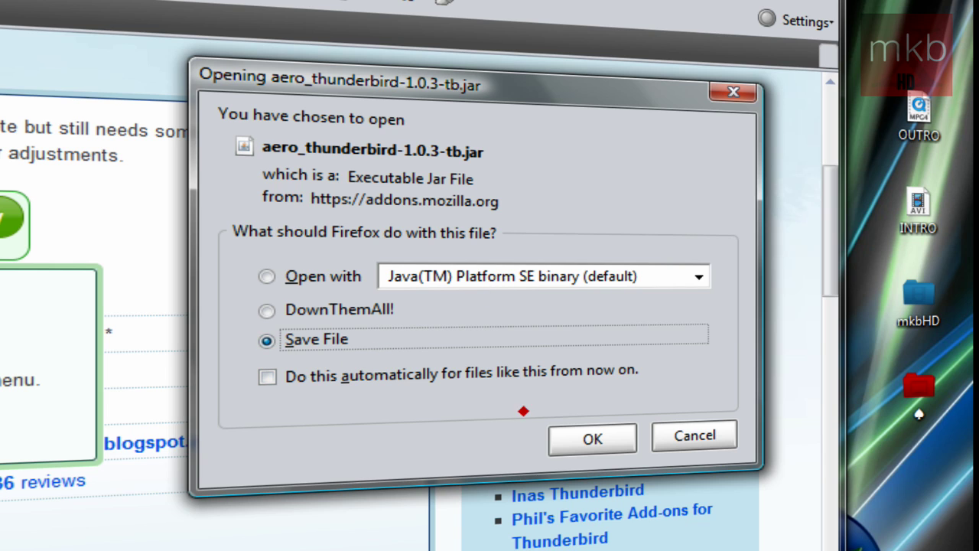
{"action": "left_click", "coordinate": [589, 436]}
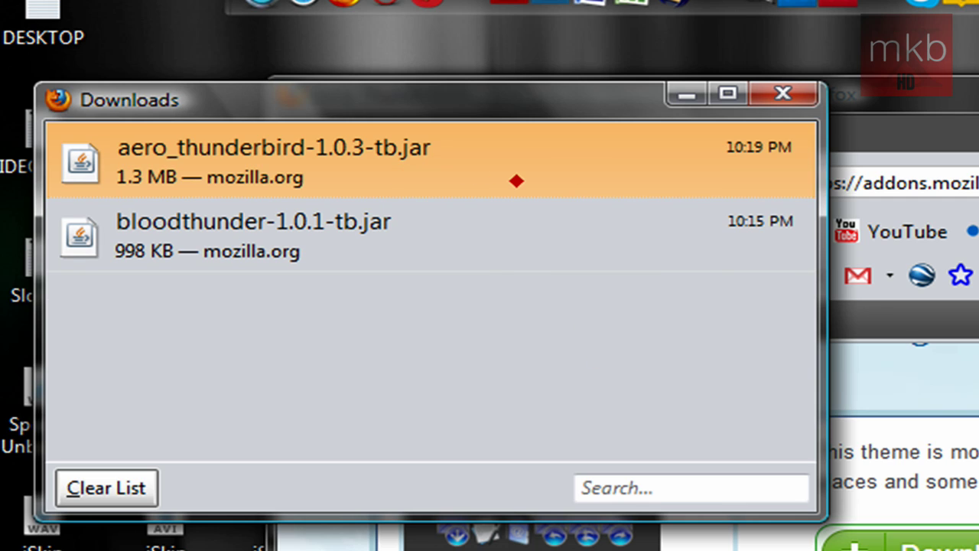
Move the downloaded aero_thunderbird-1.0.3-tb file from the Downloads folder to the desktop.
{"action": "right_click", "coordinate": [516, 181]}
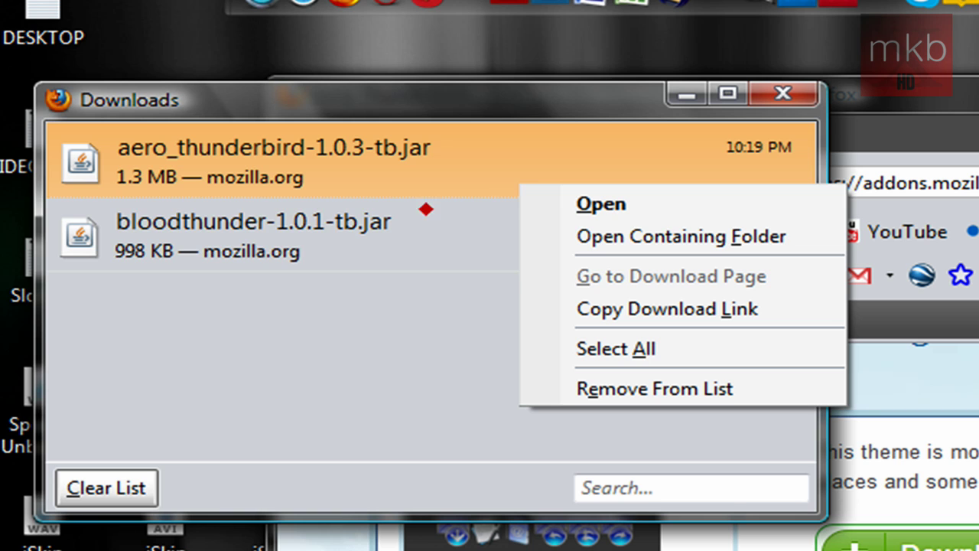
{"action": "left_click", "coordinate": [702, 245]}
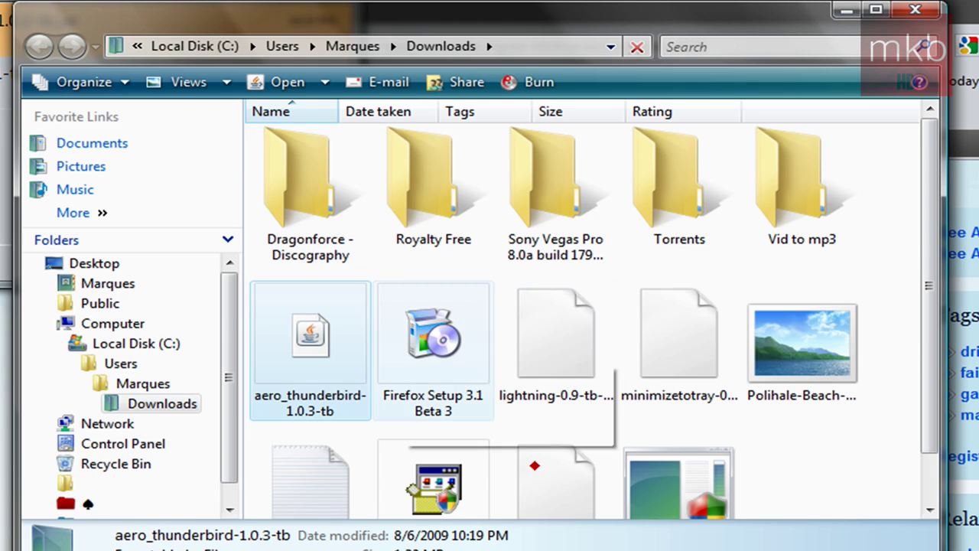
{"action": "left_click_drag", "start_coordinate": [323, 332], "coordinate": [22, 388]}
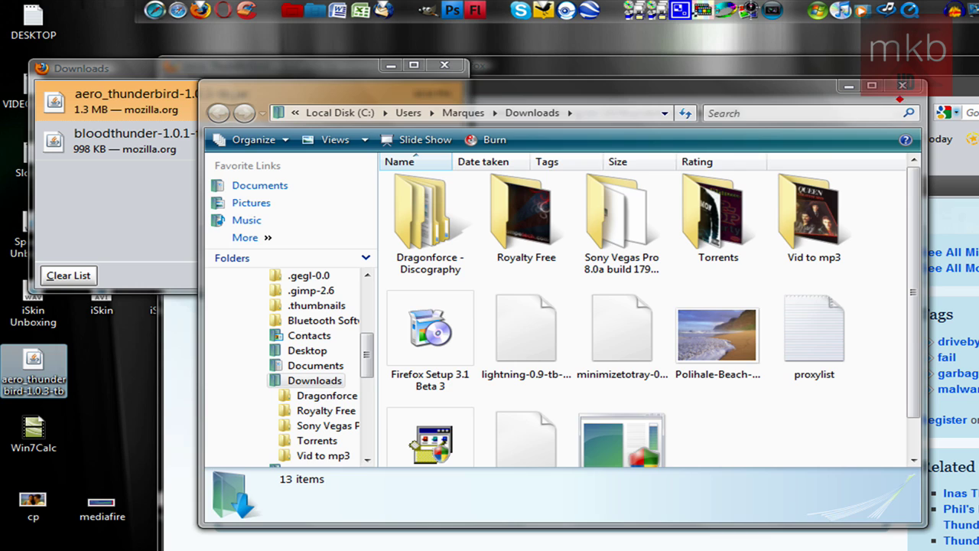
Close the Downloads folder, Firefox's Downloads list, and Firefox itself.
{"action": "left_click", "coordinate": [903, 85]}
{"action": "left_click", "coordinate": [446, 66]}
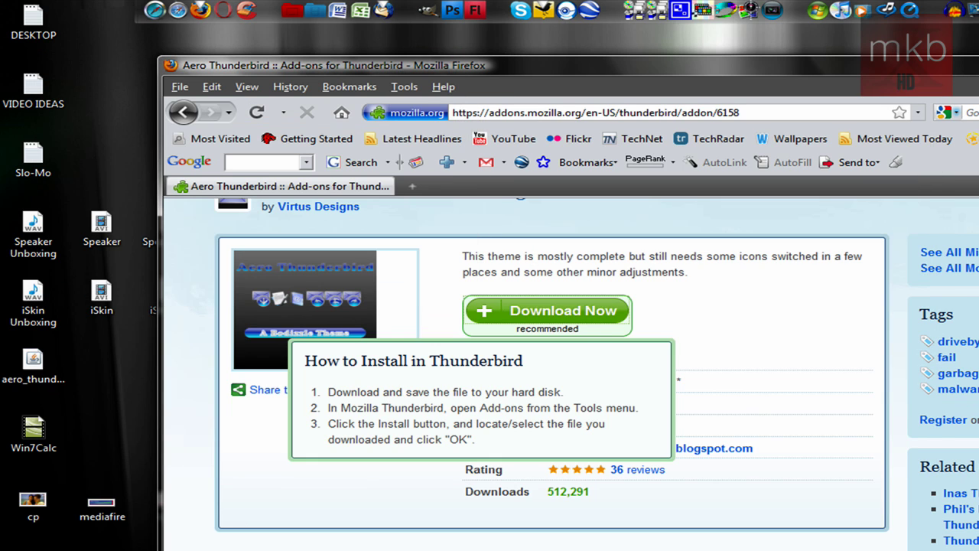
{"action": "key", "text": "alt+F4"}
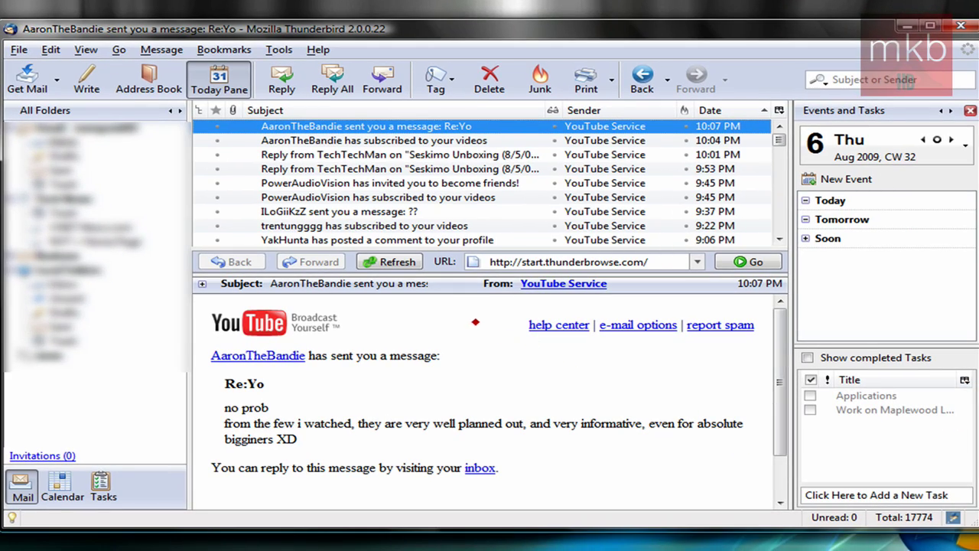
Open Thunderbird's Add-ons manager on the Themes list.
{"action": "left_click", "coordinate": [279, 49]}
{"action": "left_click", "coordinate": [293, 84]}
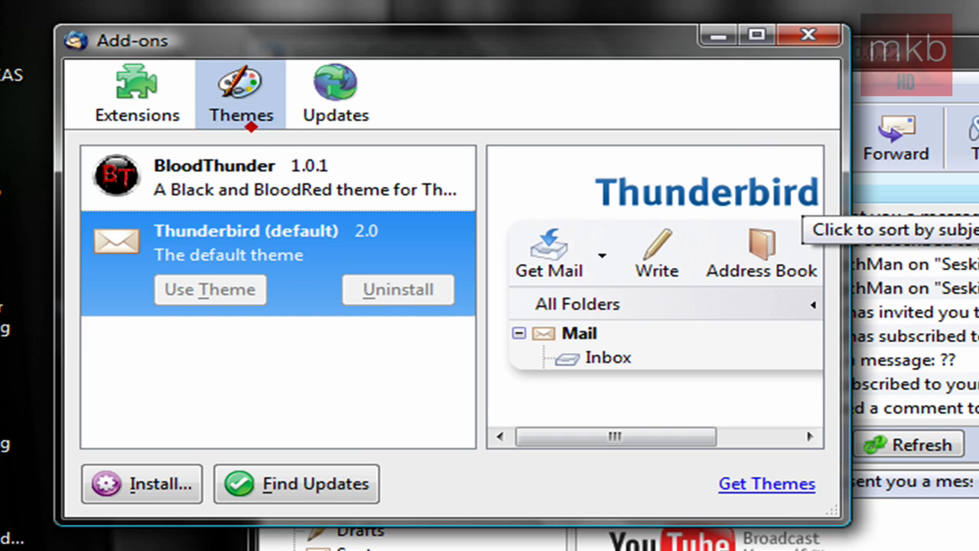
{"action": "left_click", "coordinate": [240, 96]}
Install a theme from file, picking aero_thunderbird-1.0.3-tb on the Desktop.
{"action": "left_click", "coordinate": [144, 485]}
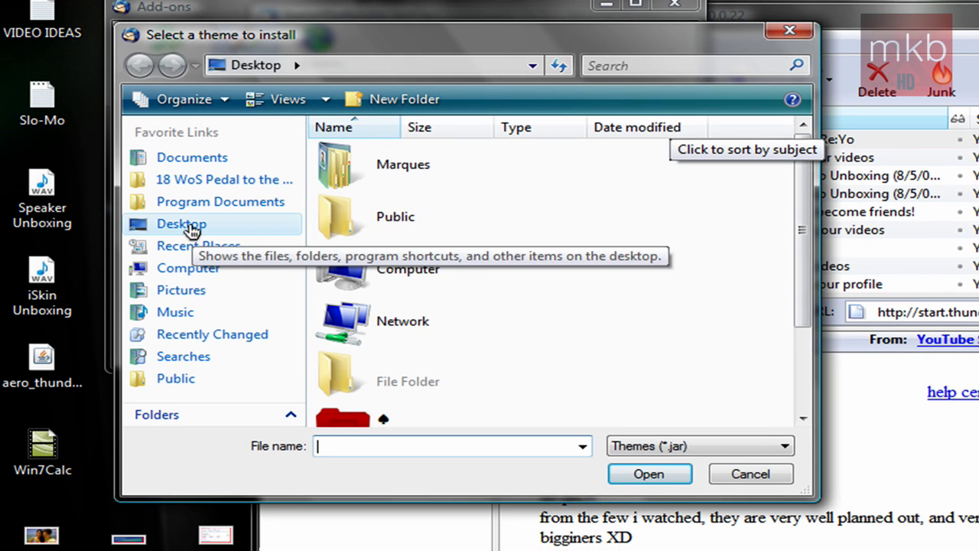
{"action": "left_click", "coordinate": [191, 225]}
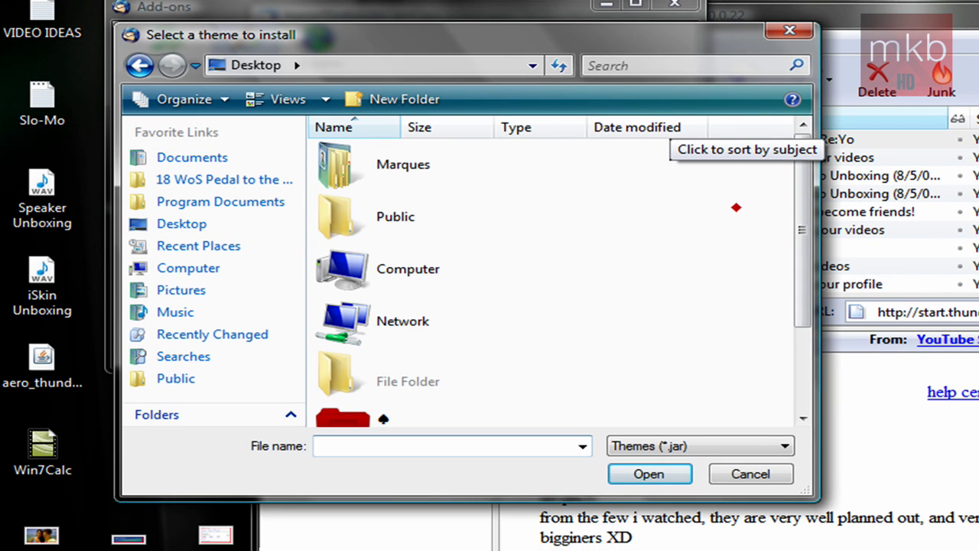
{"action": "left_click_drag", "start_coordinate": [801, 182], "coordinate": [788, 308]}
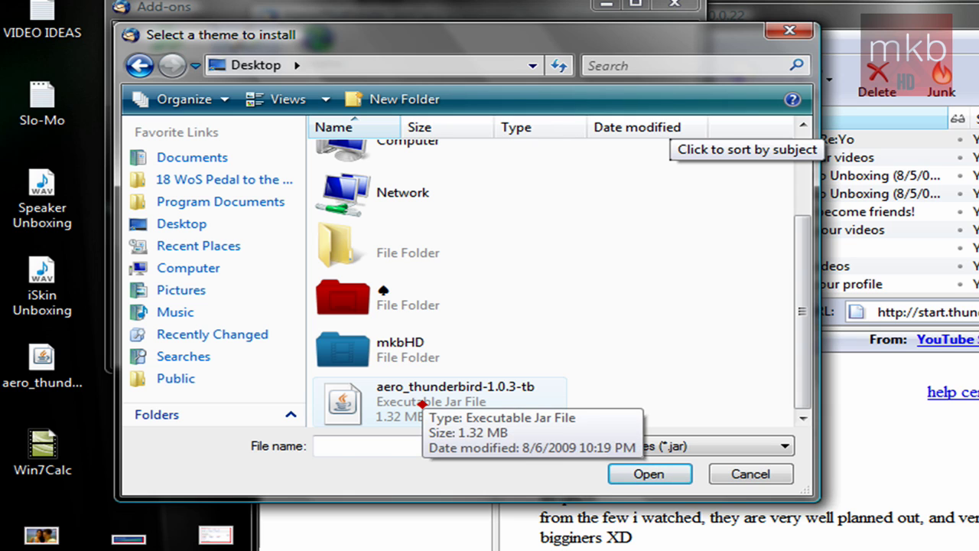
{"action": "left_click", "coordinate": [422, 403]}
{"action": "double_click", "coordinate": [422, 403]}
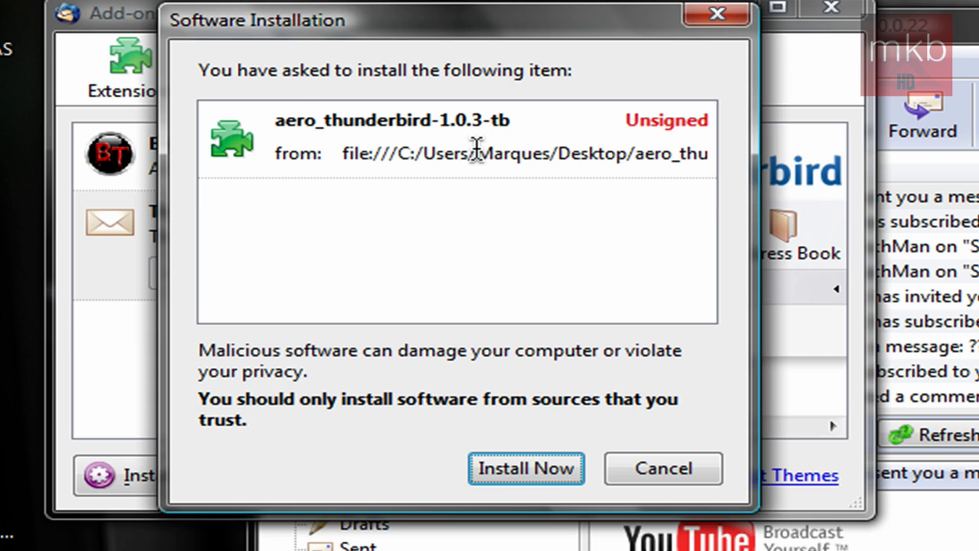
Approve installing the unsigned Aero Thunderbird theme and restart Thunderbird.
{"action": "left_click", "coordinate": [501, 465]}
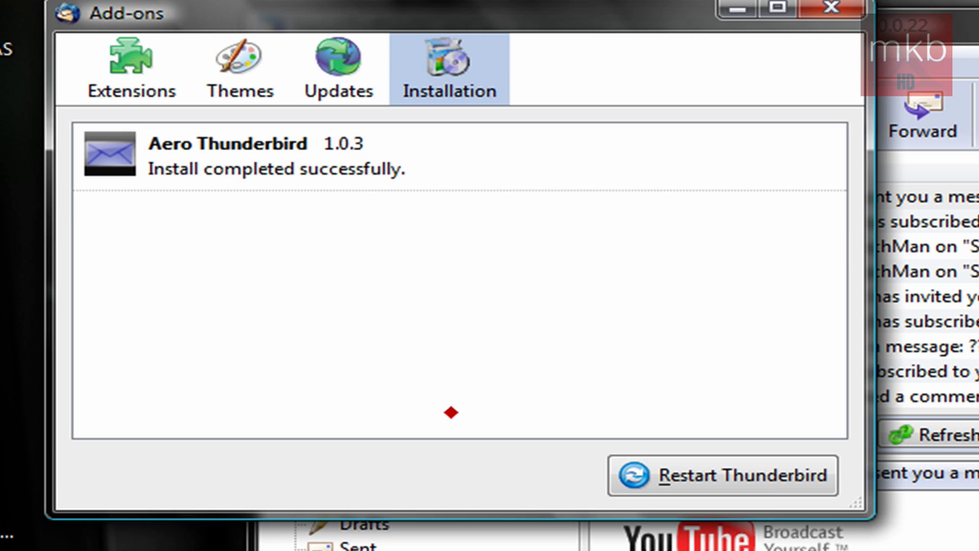
{"action": "left_click", "coordinate": [762, 474]}
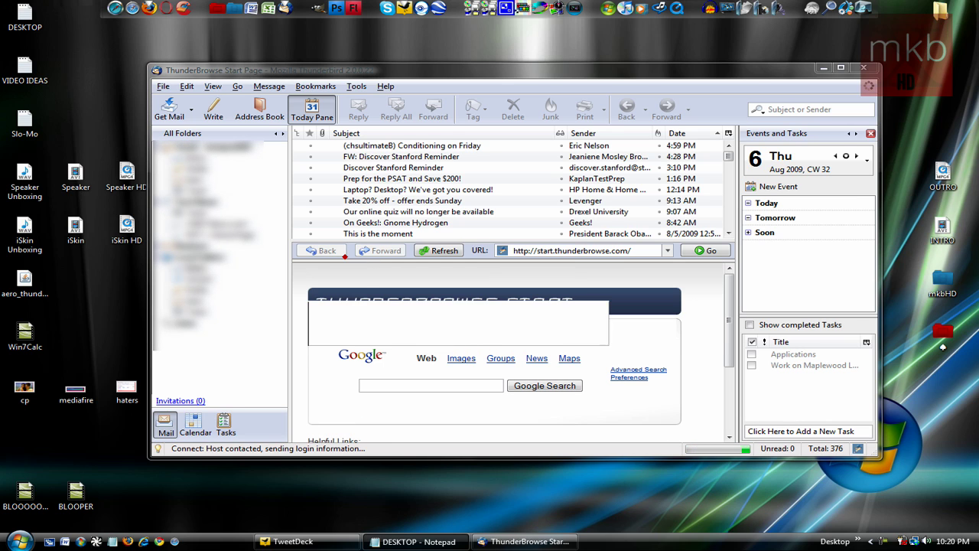
Apply Aero Thunderbird via Use Theme in Add-ons, close it, and relaunch Thunderbird.
{"action": "left_click", "coordinate": [357, 86]}
{"action": "left_click", "coordinate": [371, 113]}
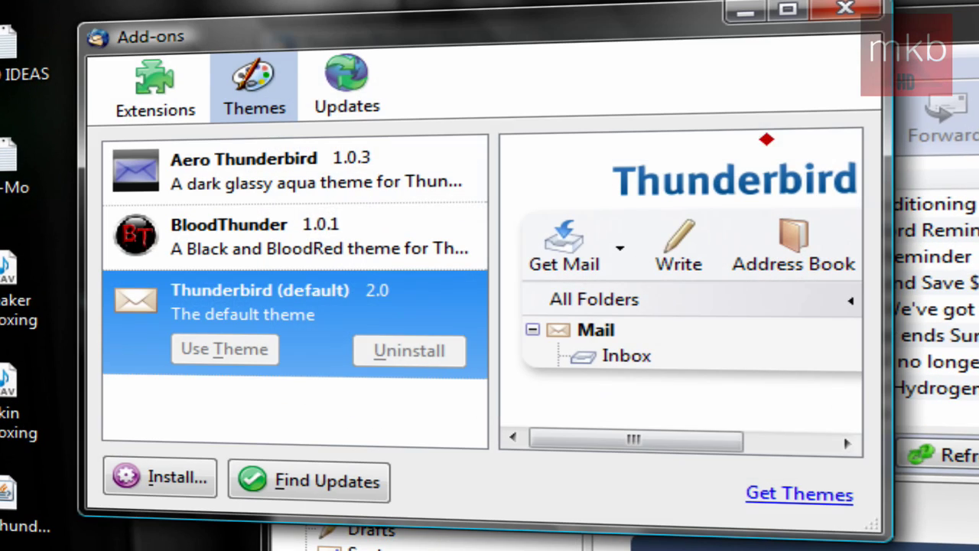
{"action": "left_click", "coordinate": [264, 172]}
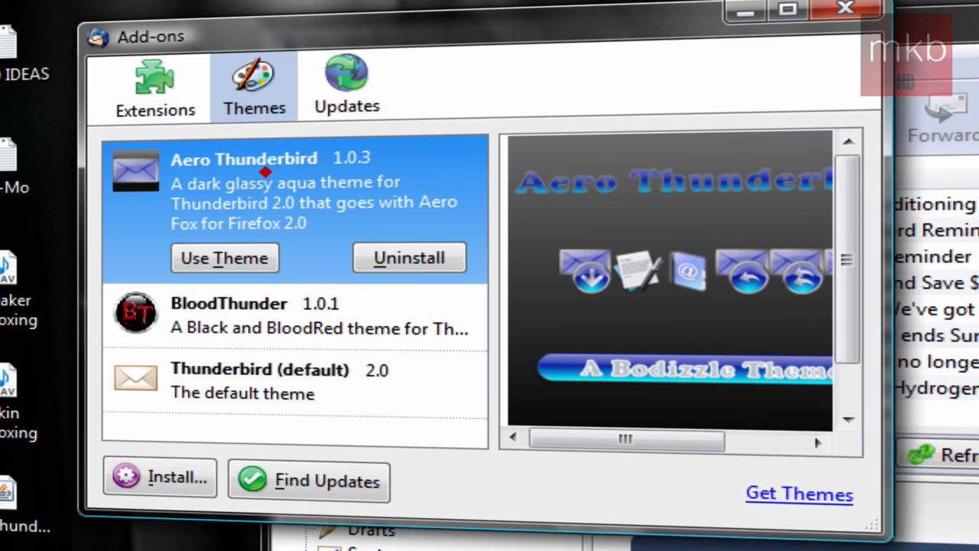
{"action": "left_click", "coordinate": [208, 264]}
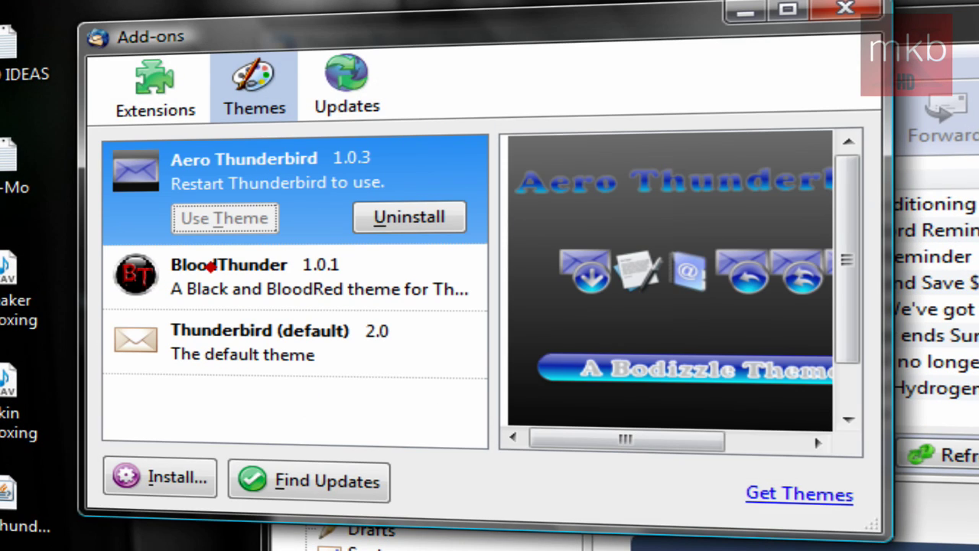
{"action": "left_click", "coordinate": [845, 9]}
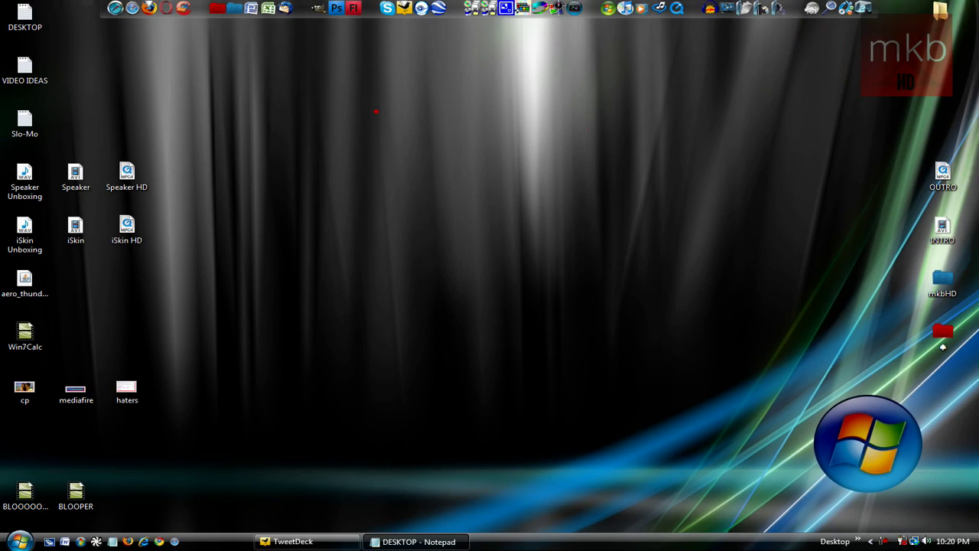
{"action": "left_click", "coordinate": [285, 12]}
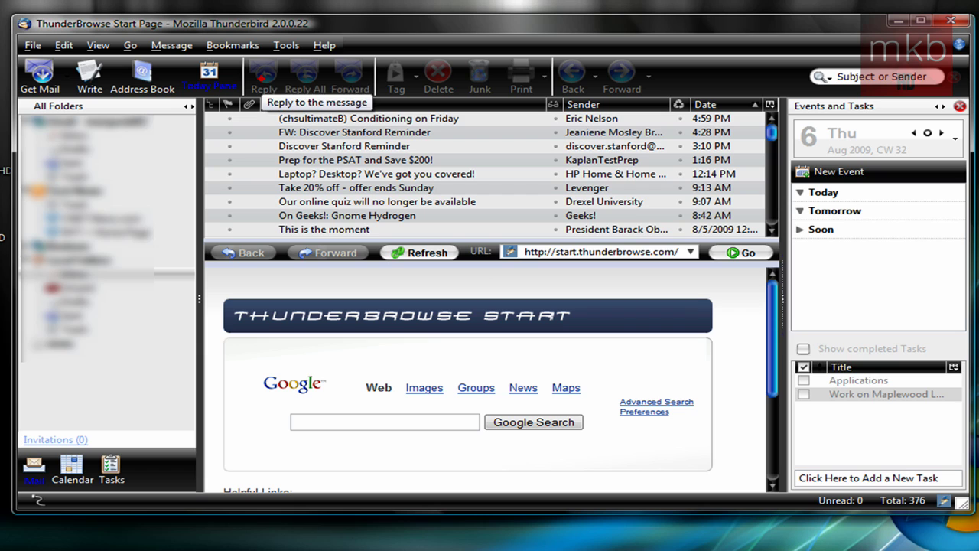
Read the newest YouTube message in the Inbox with the new theme, then close Thunderbird.
{"action": "left_click", "coordinate": [94, 134]}
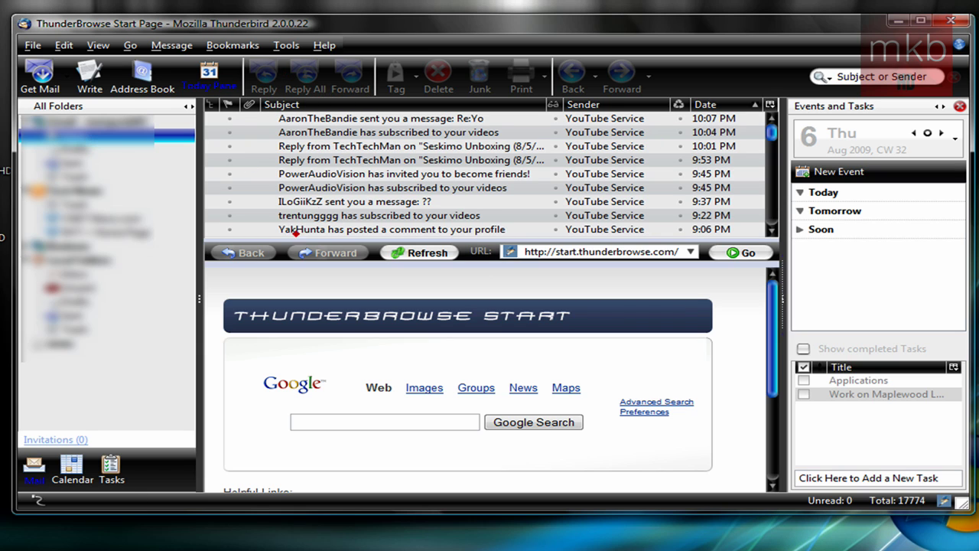
{"action": "left_click", "coordinate": [490, 120]}
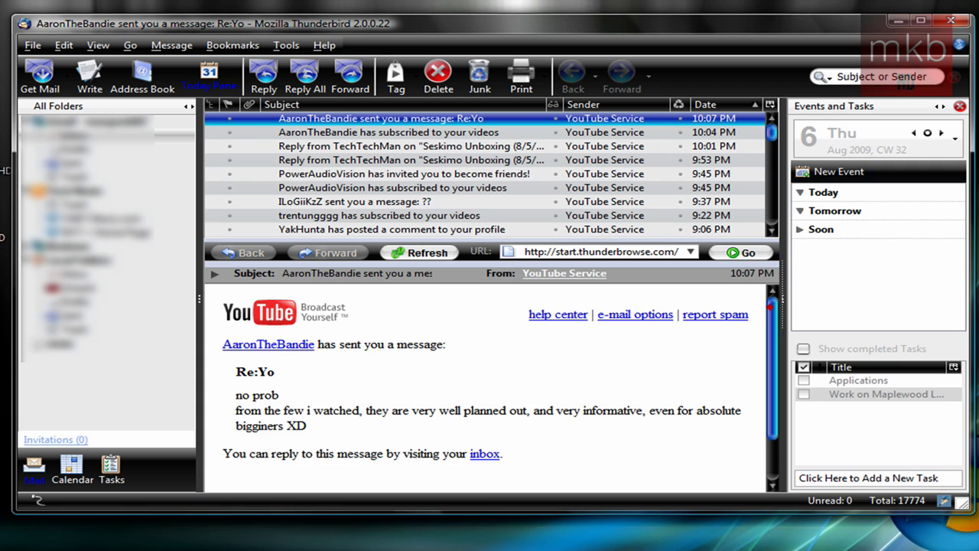
{"action": "mouse_move", "coordinate": [769, 306]}
{"action": "left_mouse_down"}
{"action": "mouse_move", "coordinate": [770, 368]}
{"action": "mouse_move", "coordinate": [774, 310]}
{"action": "left_mouse_up"}
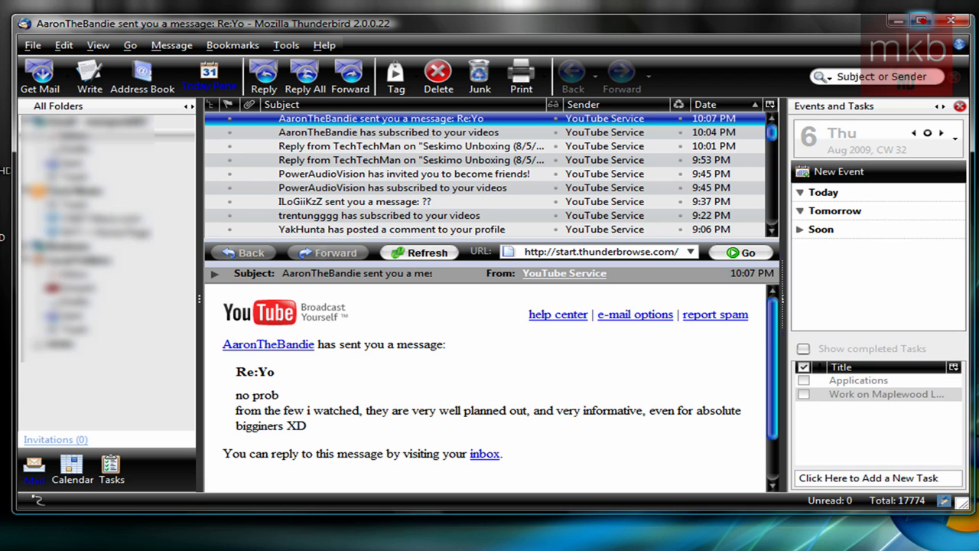
{"action": "left_click", "coordinate": [891, 76]}
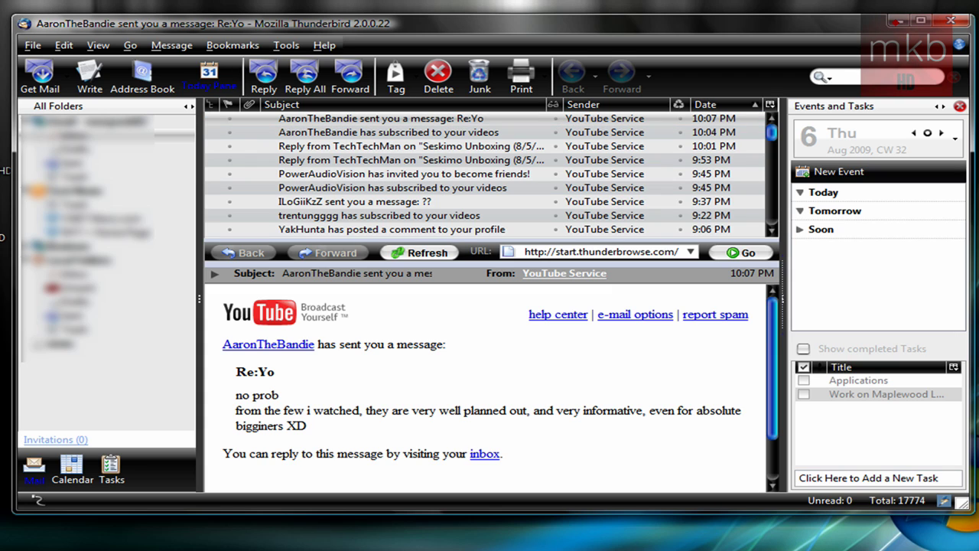
{"action": "left_click", "coordinate": [950, 20]}
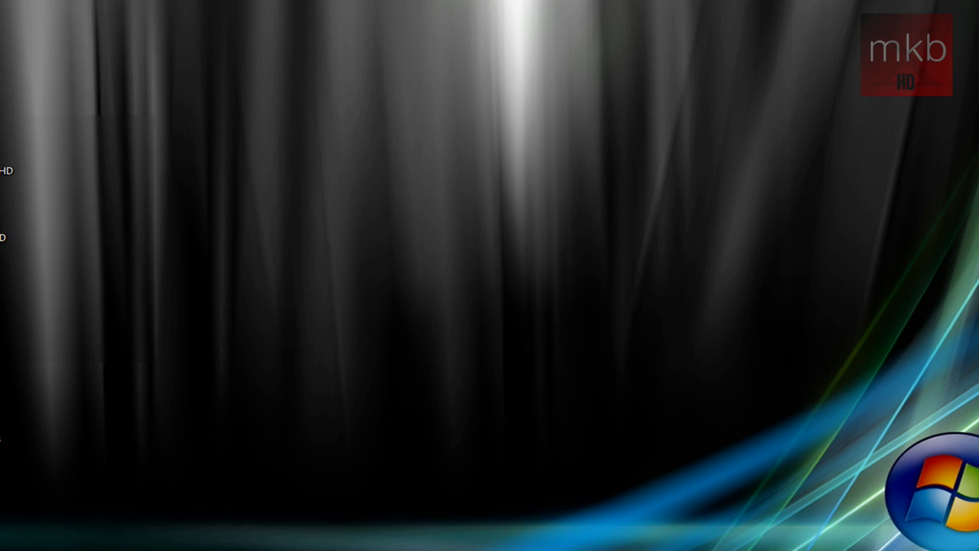